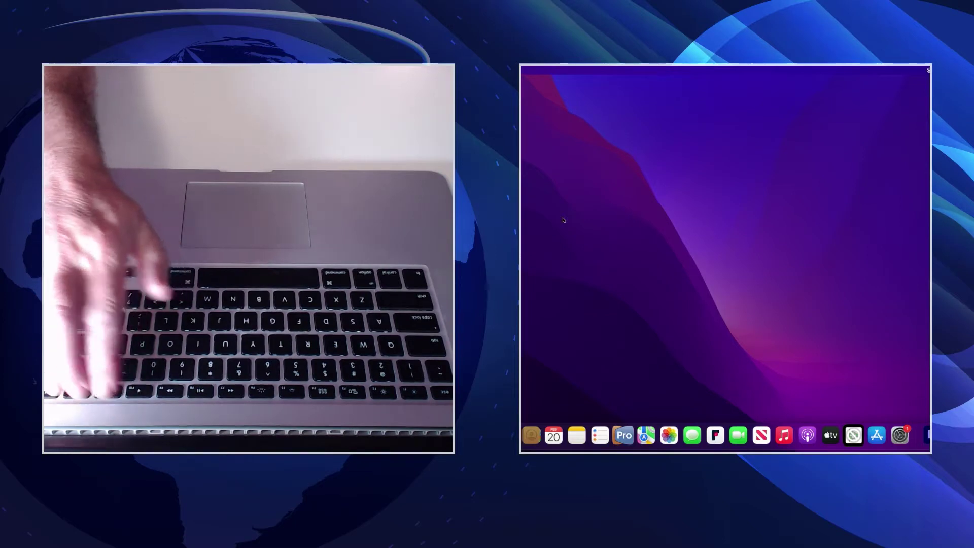
# Step: Raise the volume, mute it, then bring it back up to nearly full with the volume keys
pyautogui.press('XF86AudioRaiseVolume')
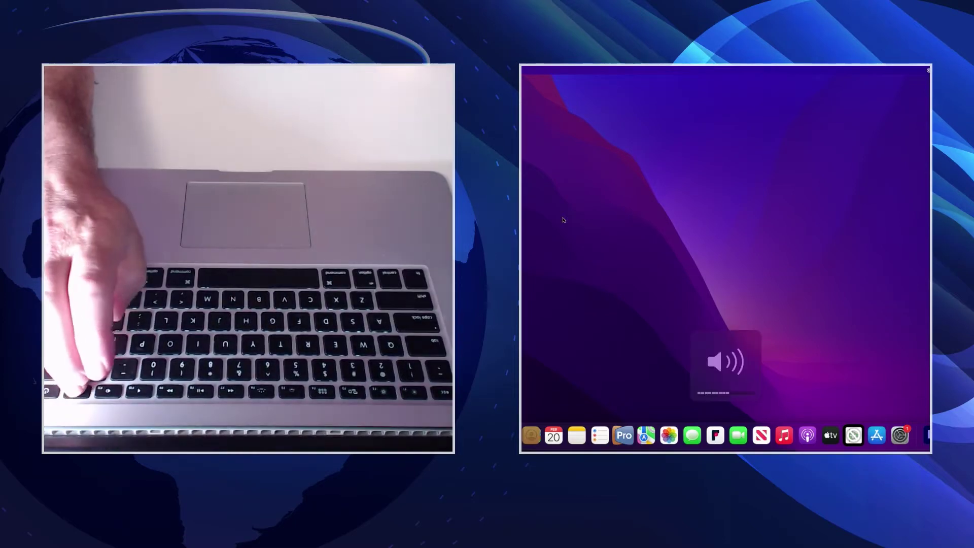
pyautogui.press('XF86AudioRaiseVolume')
pyautogui.press('XF86AudioRaiseVolume')
pyautogui.press('XF86AudioRaiseVolume')
pyautogui.press('XF86AudioRaiseVolume')
pyautogui.press('XF86AudioRaiseVolume')
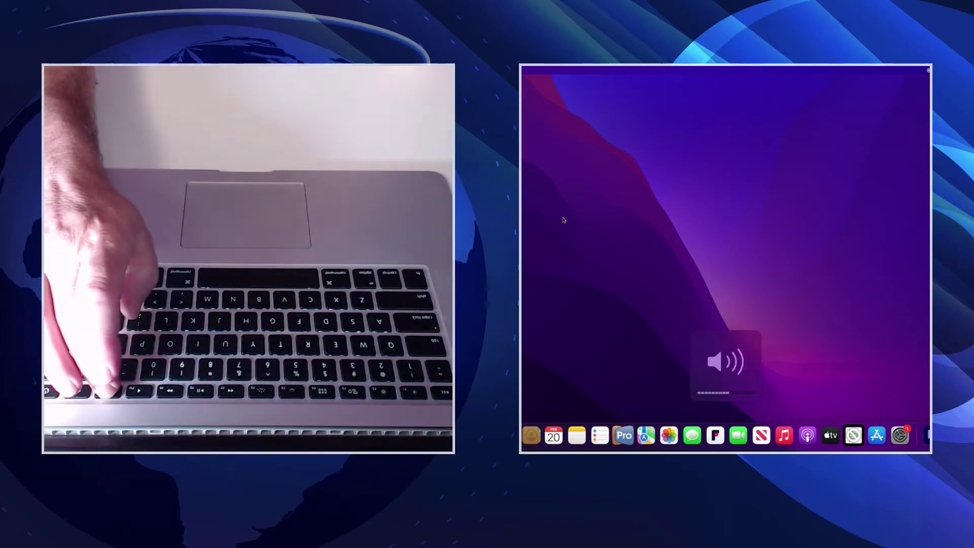
pyautogui.press('XF86AudioMute')
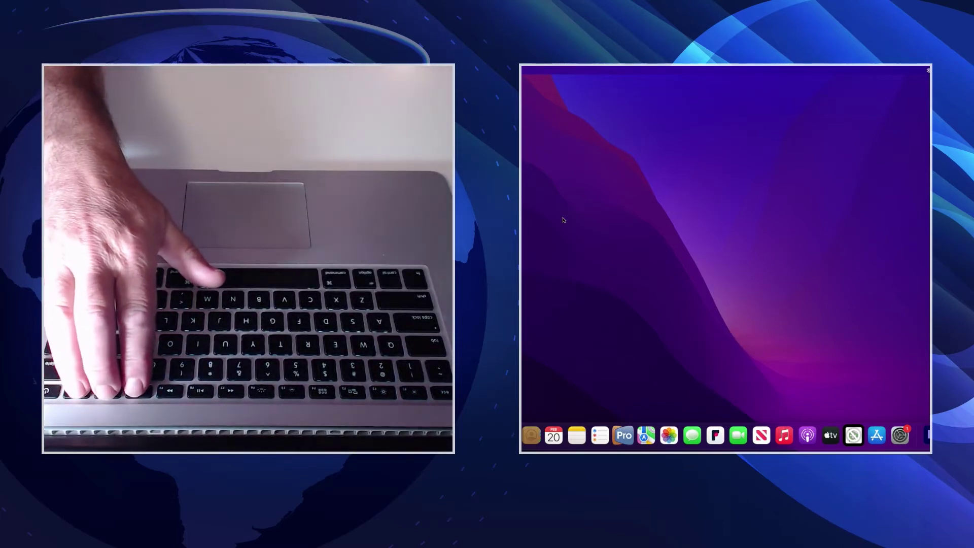
pyautogui.press('XF86AudioLowerVolume')
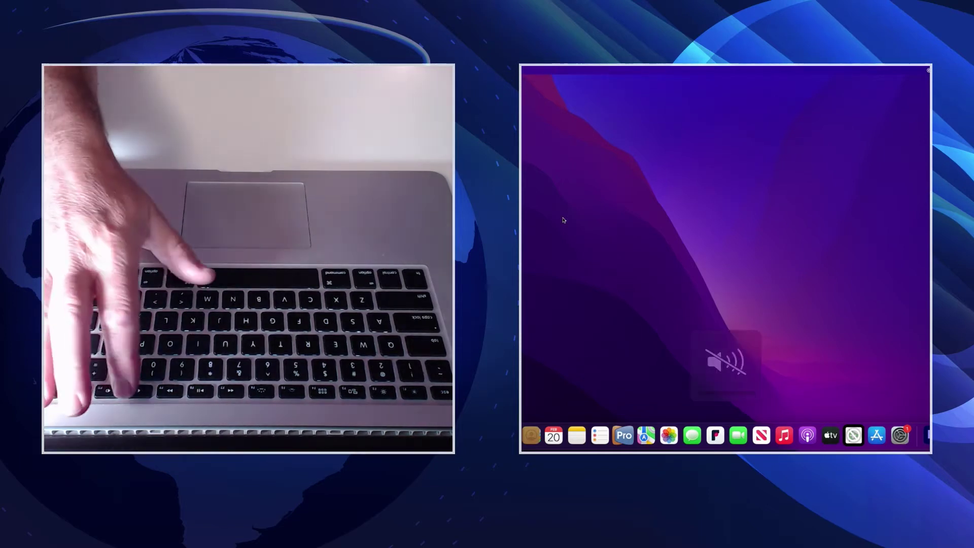
pyautogui.press('XF86AudioRaiseVolume')
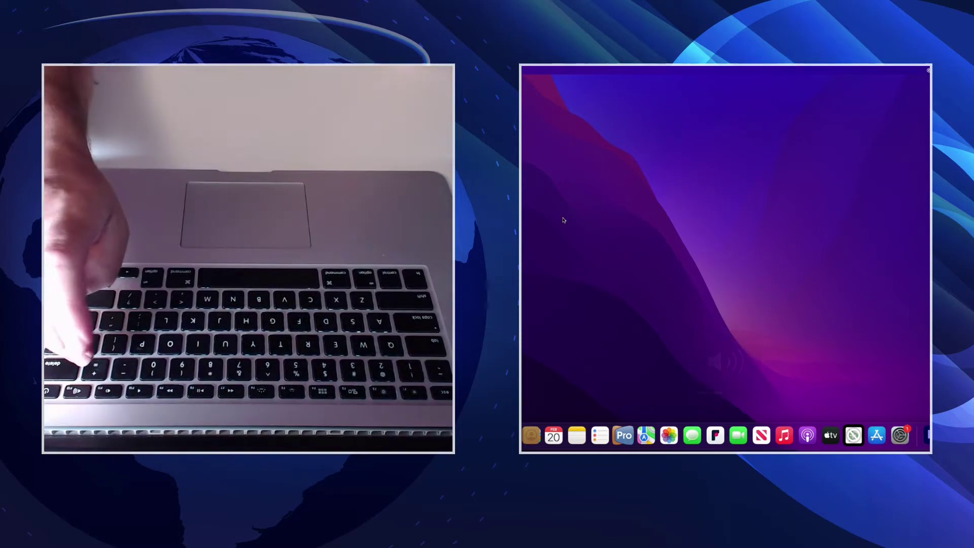
pyautogui.press('XF86AudioRaiseVolume')
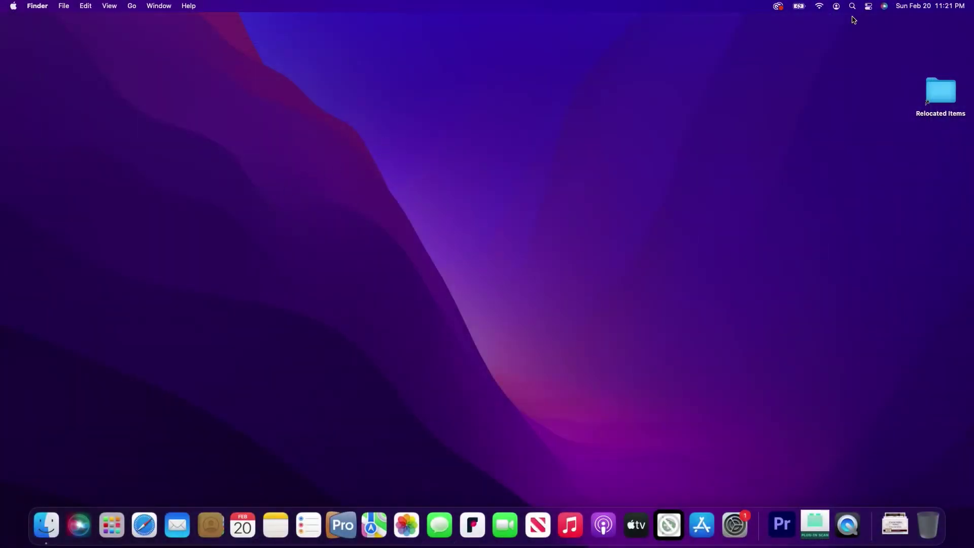
# Step: Lower the Control Center Sound slider to roughly two-thirds volume
pyautogui.click(869, 7)
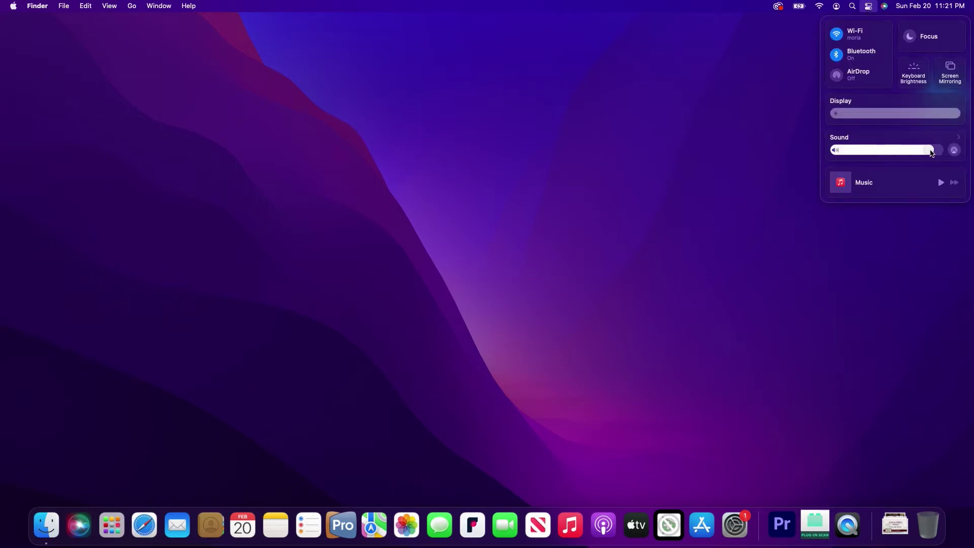
pyautogui.moveTo(932, 154); pyautogui.dragTo(840, 166)
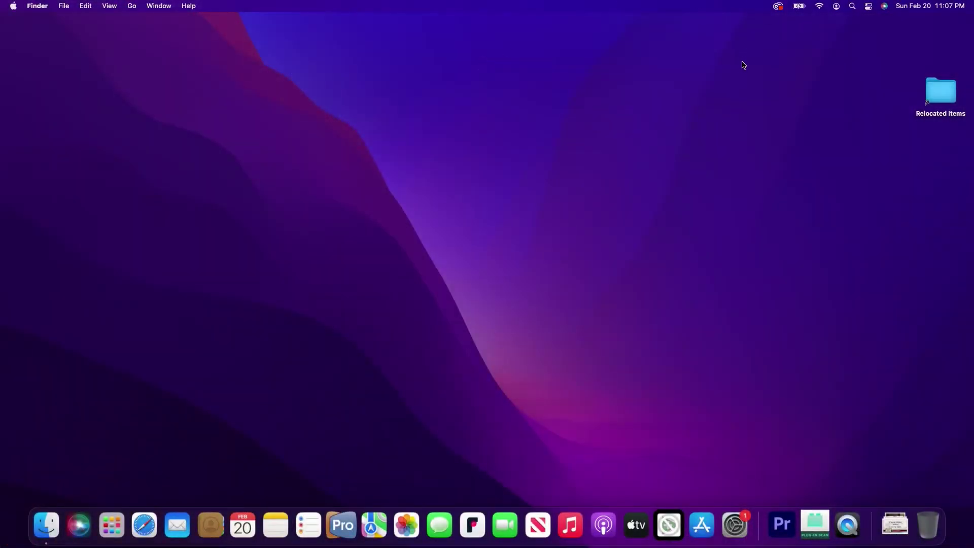
pyautogui.click(870, 7)
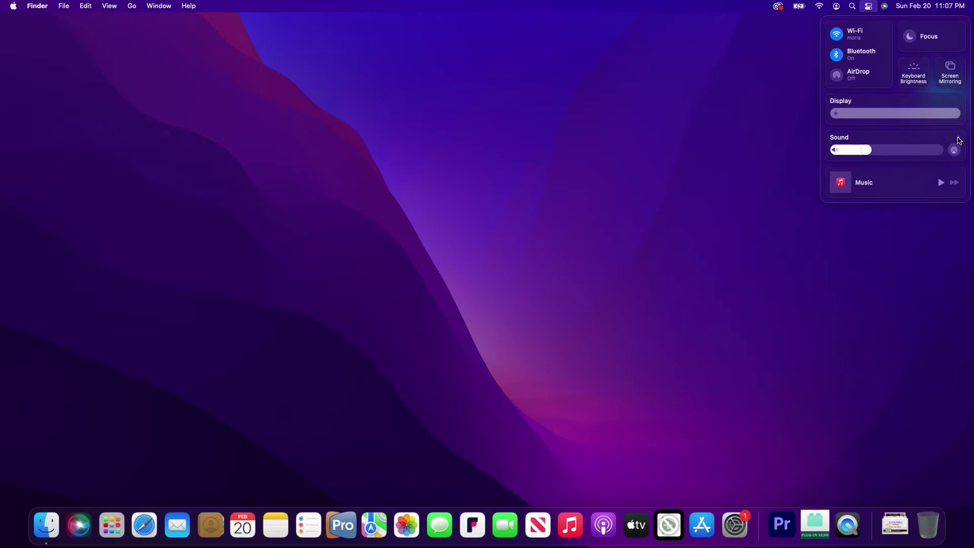
pyautogui.click(954, 149)
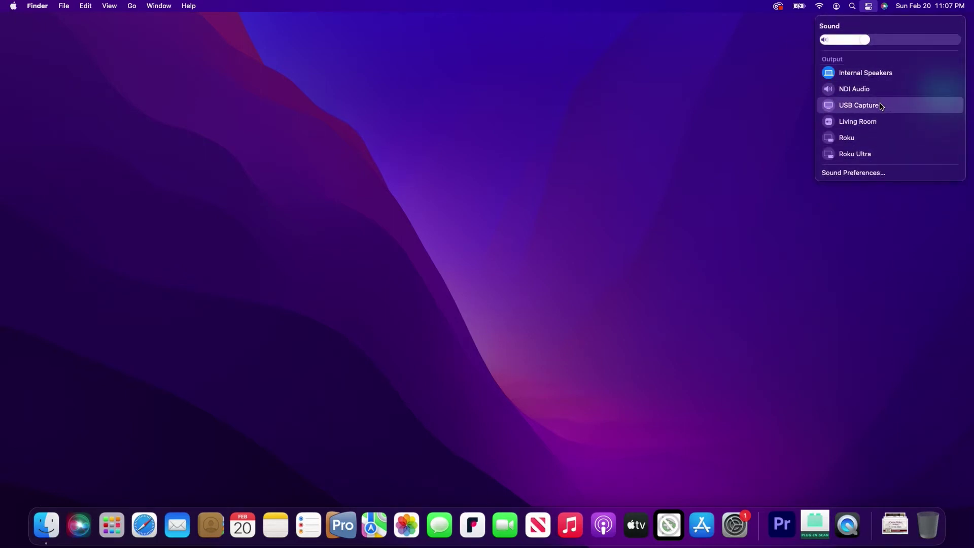
pyautogui.click(865, 176)
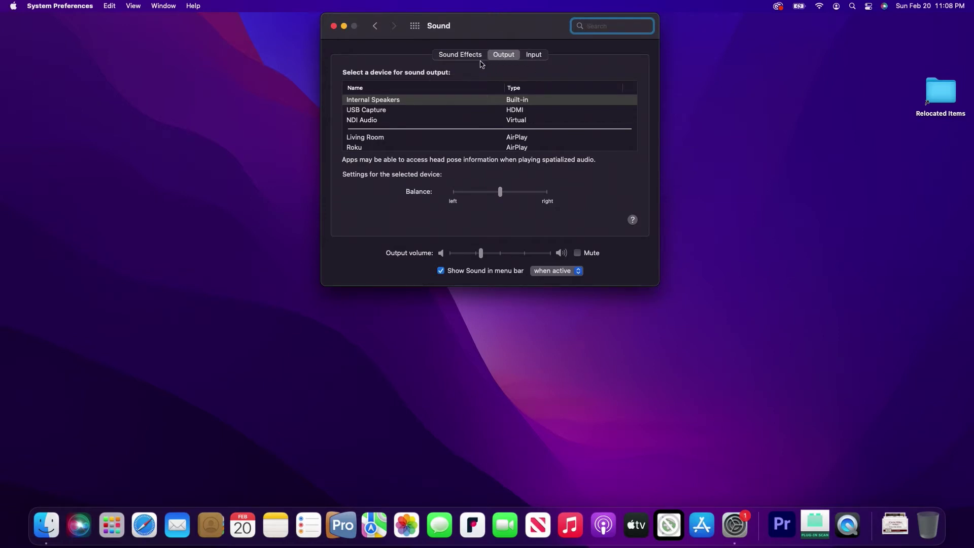
pyautogui.click(333, 26)
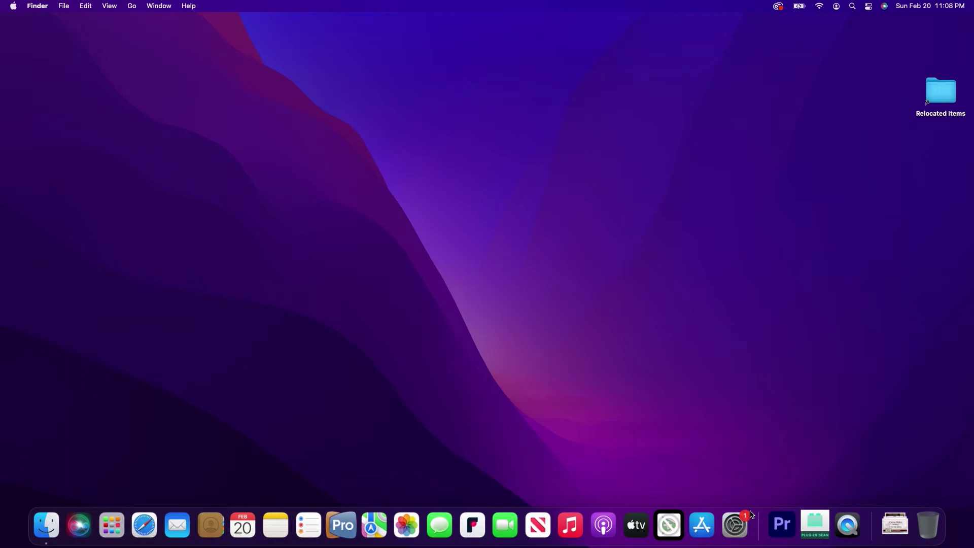
# Step: Reopen System Preferences from the Dock to show the Sound Output devices
pyautogui.click(736, 525)
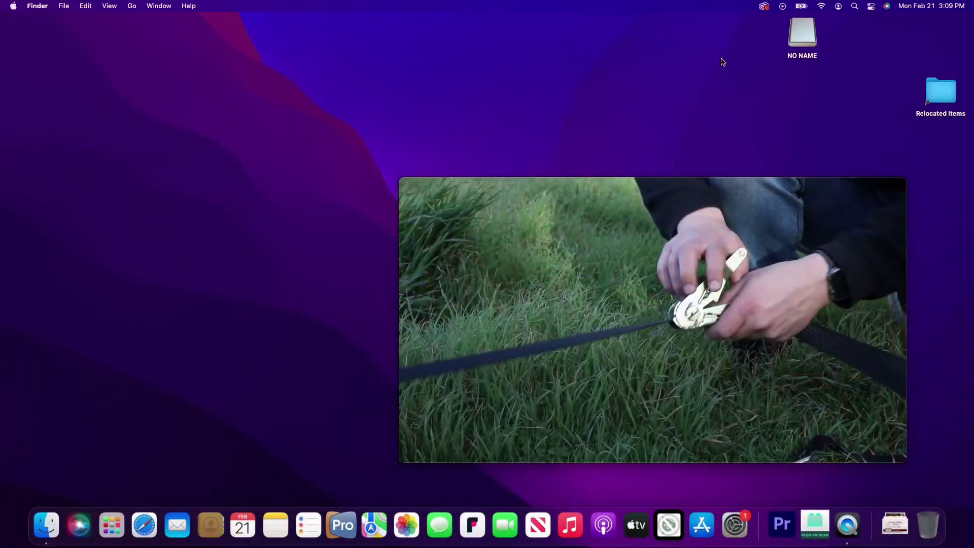
# Step: Start the outdoor movie intro video in QuickTime Player, then pause it
pyautogui.moveTo(758, 330)
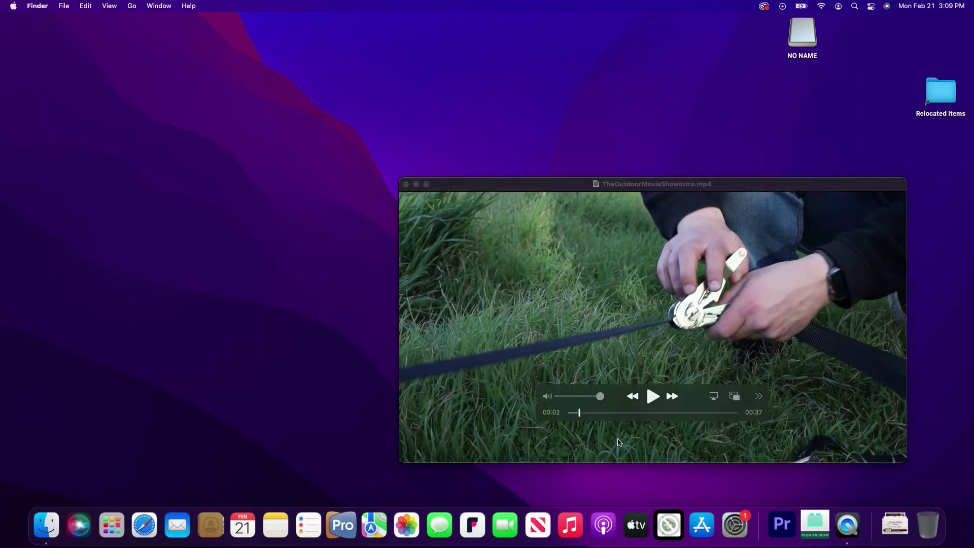
pyautogui.click(653, 396)
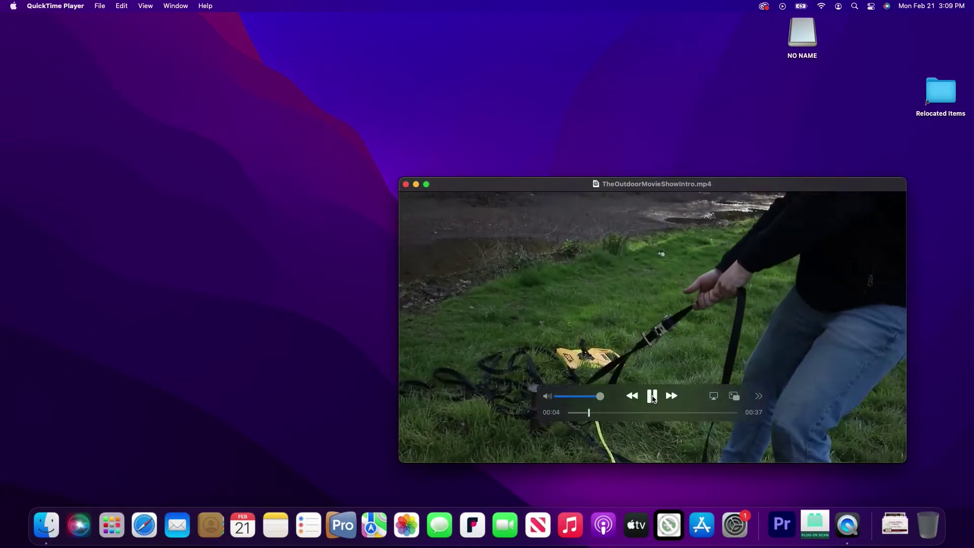
pyautogui.click(651, 396)
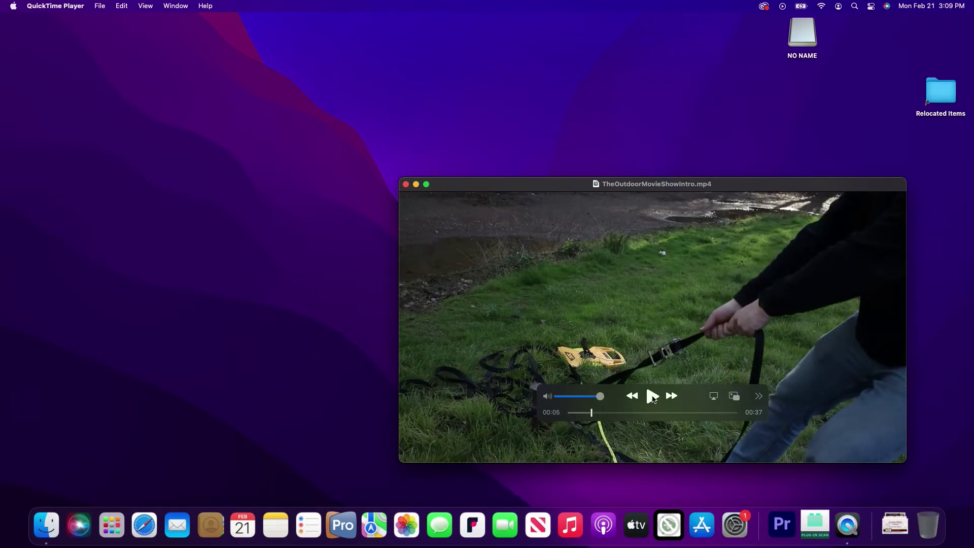
# Step: Check the sound output devices in Control Center, then resume the video
pyautogui.click(871, 6)
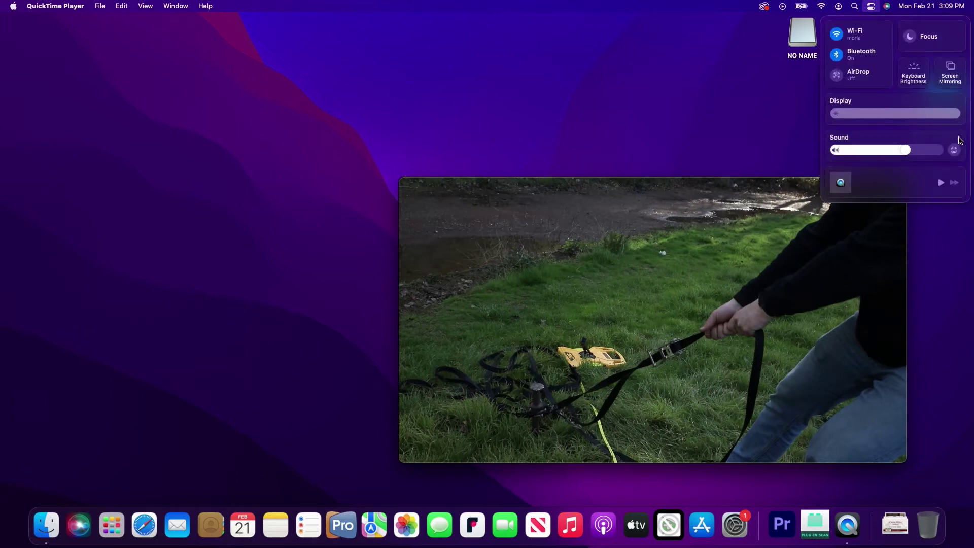
pyautogui.click(954, 150)
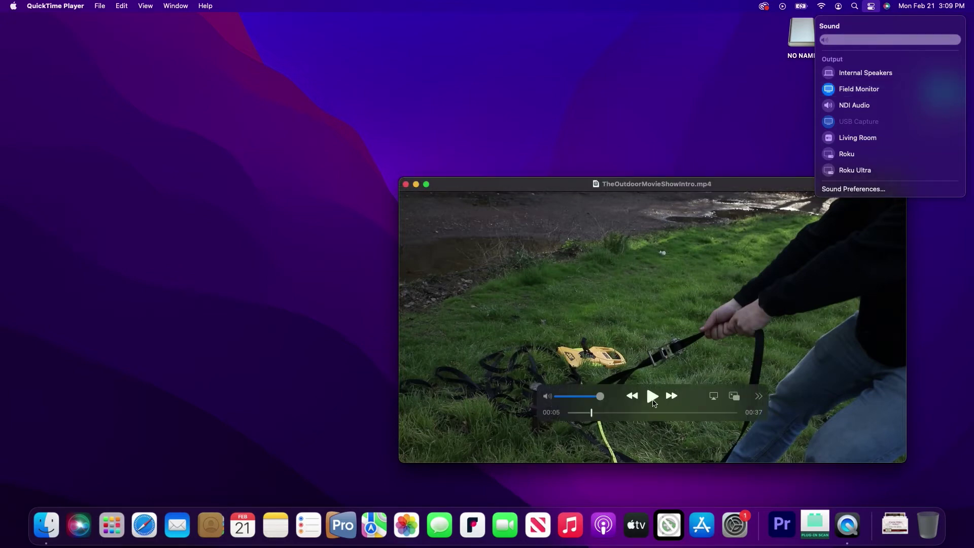
pyautogui.click(653, 398)
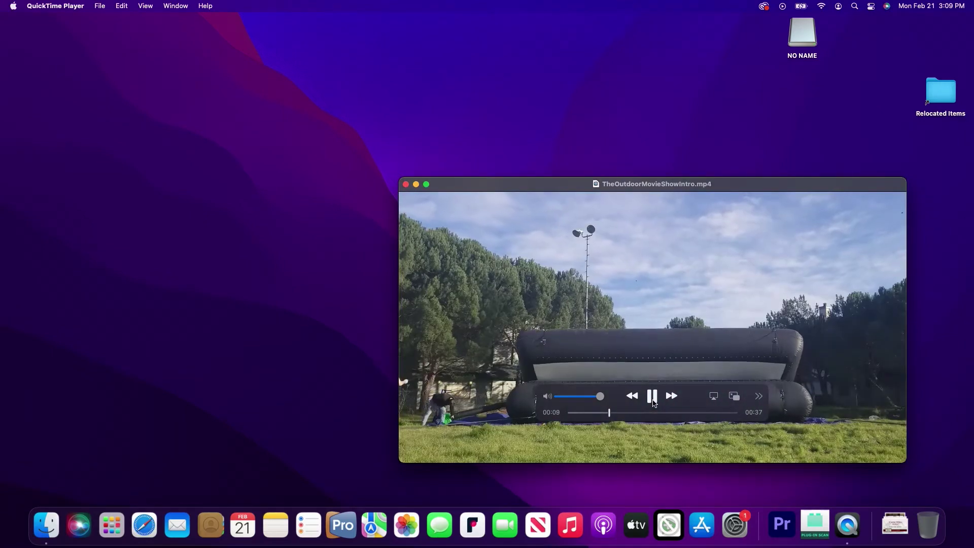
# Step: Pause the video, view Control Center's sound output list, then resume playback
pyautogui.click(652, 397)
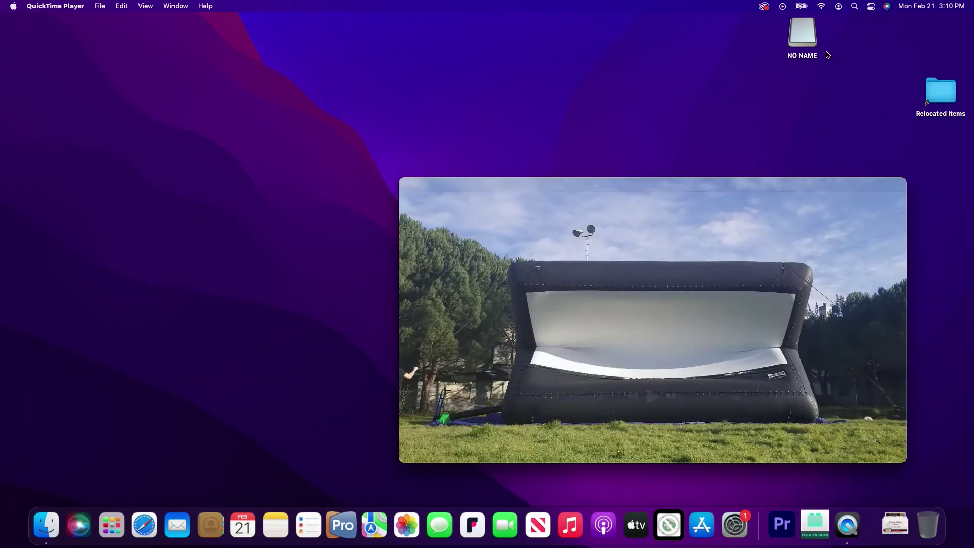
pyautogui.click(871, 7)
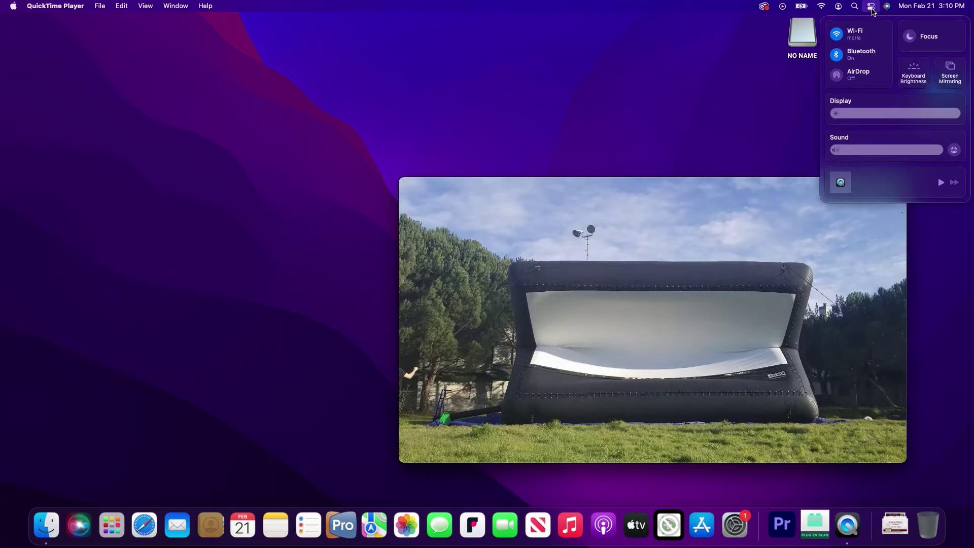
pyautogui.click(954, 150)
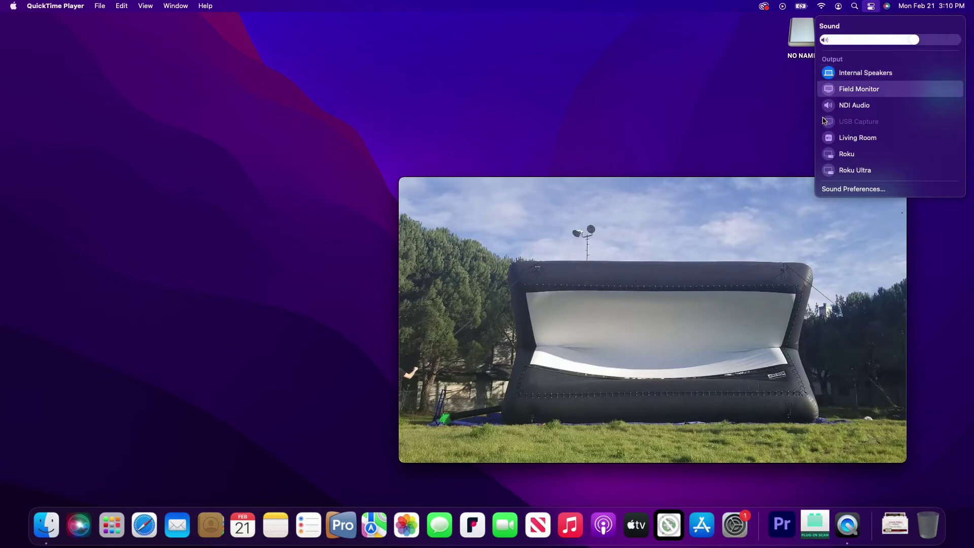
pyautogui.click(652, 398)
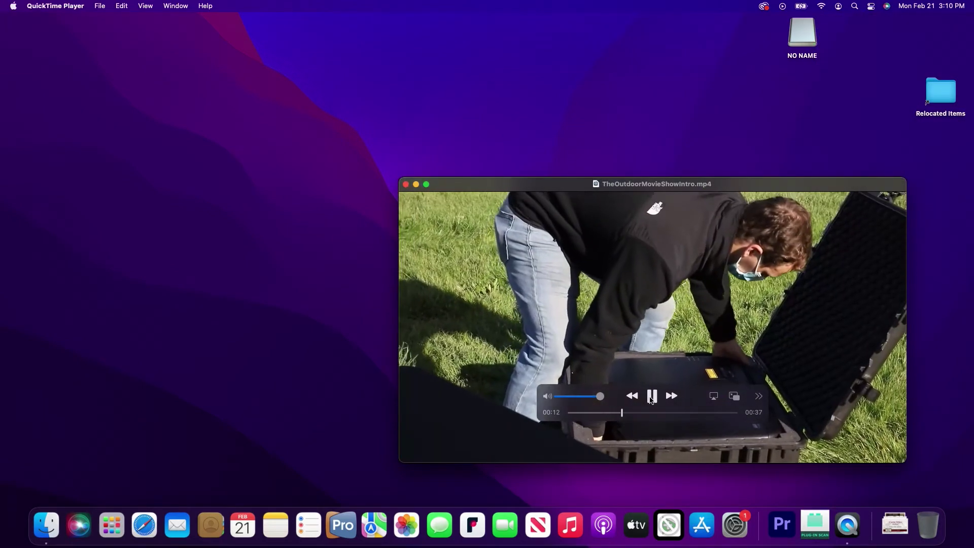
# Step: Switch the sound output from Internal Speakers to Field Monitor
pyautogui.click(870, 7)
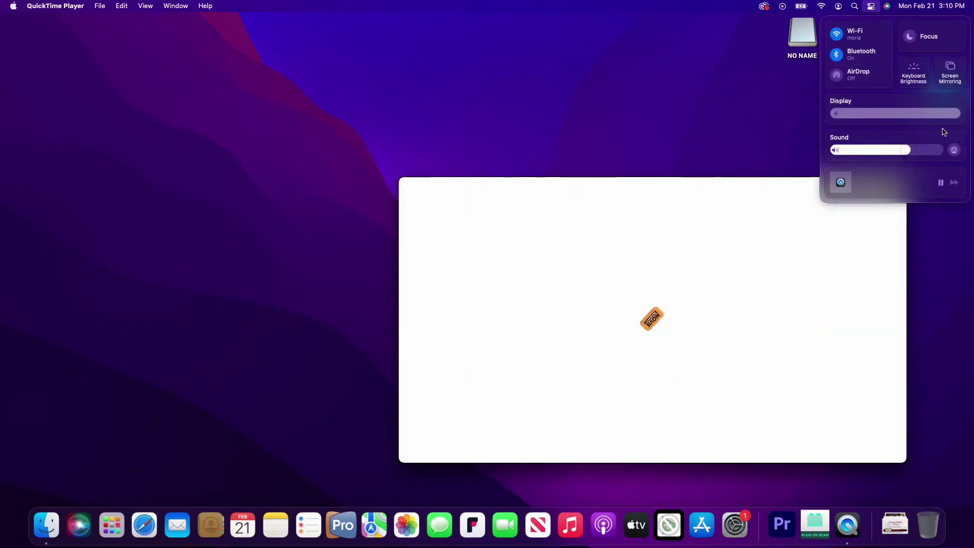
pyautogui.click(954, 150)
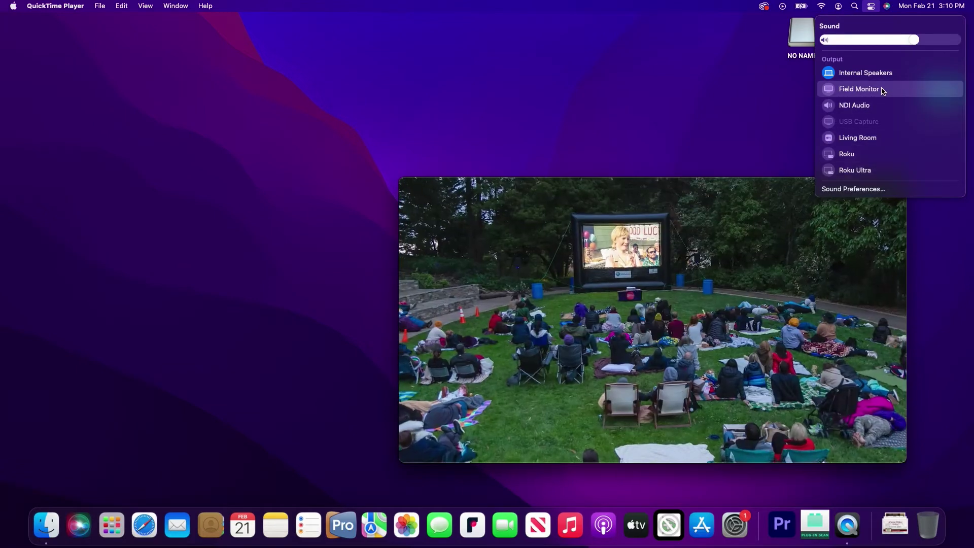
pyautogui.click(883, 91)
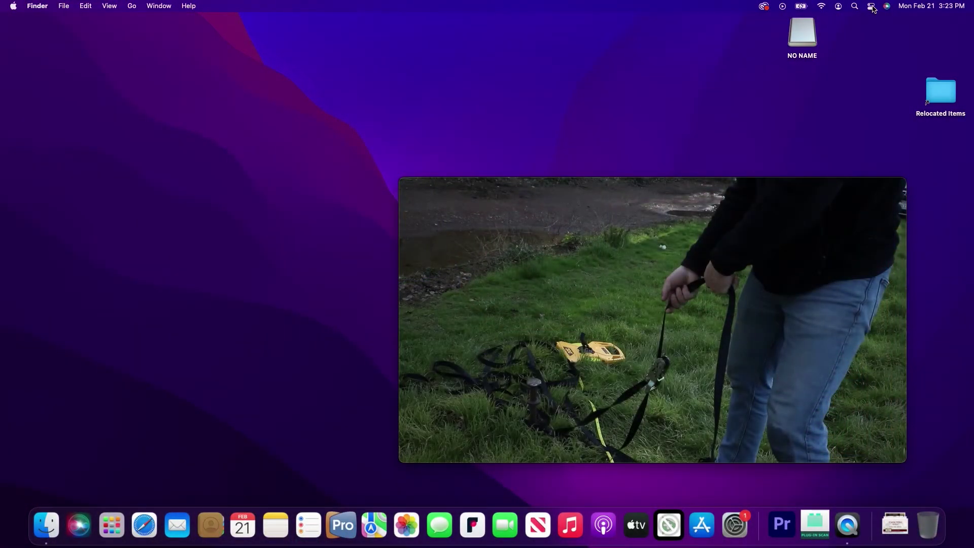
pyautogui.click(872, 6)
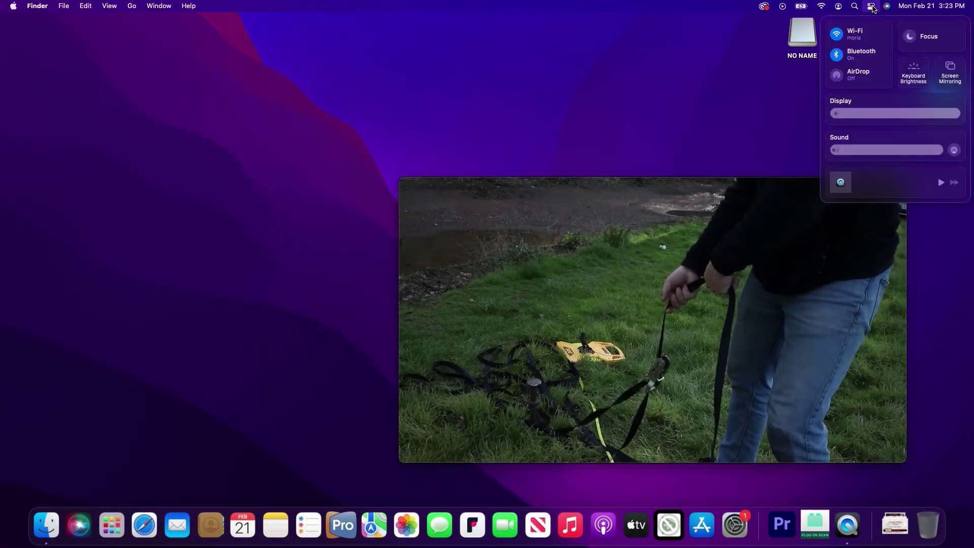
pyautogui.click(955, 150)
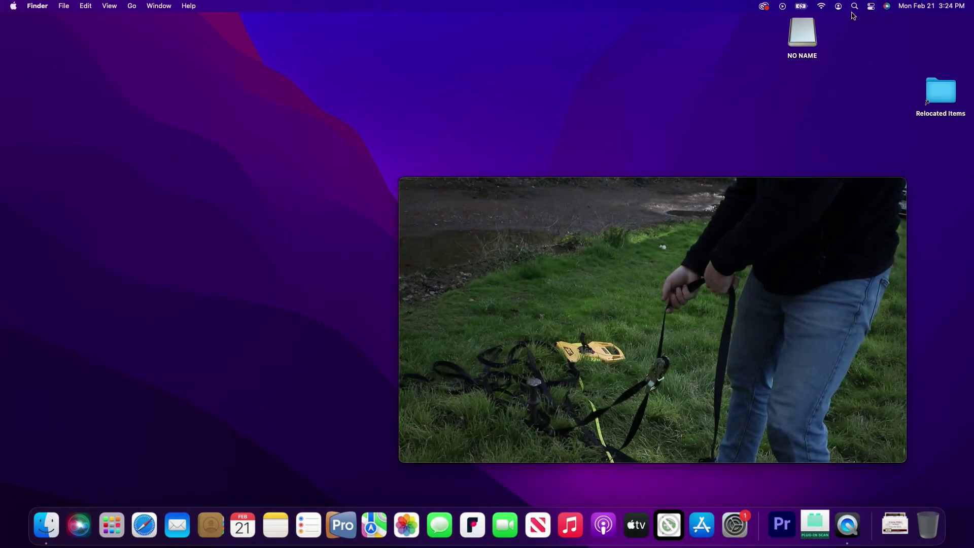
# Step: Confirm Headphones is selected in Control Center's sound output list, then close it
pyautogui.click(870, 6)
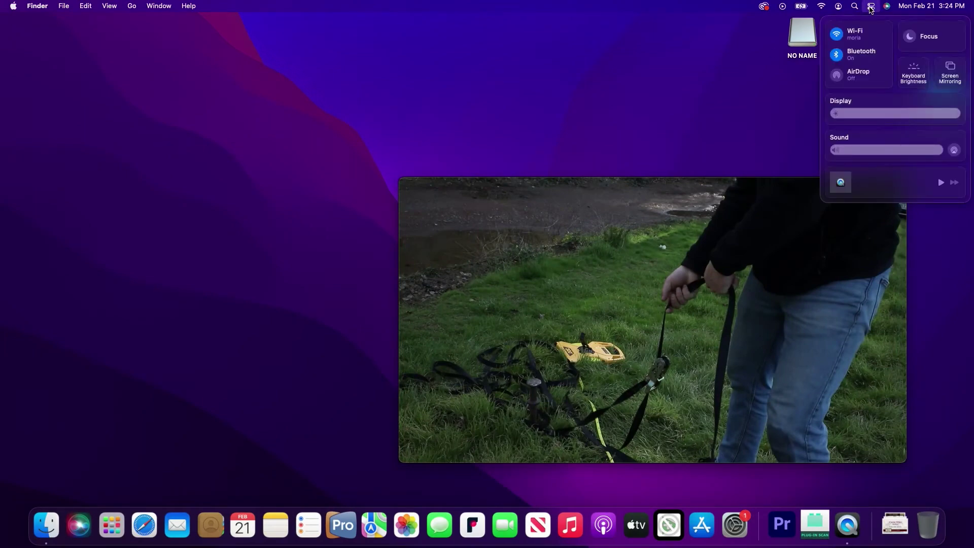
pyautogui.click(960, 140)
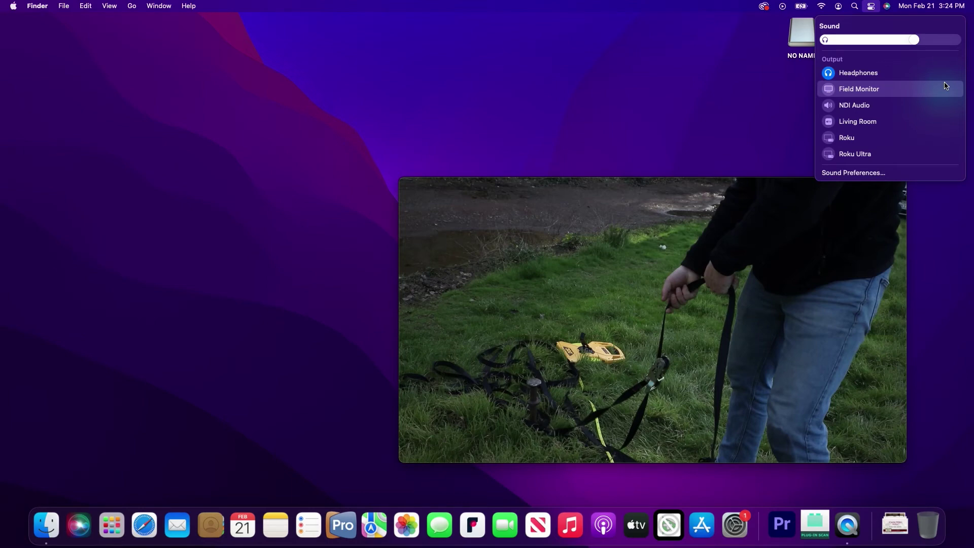
pyautogui.click(620, 76)
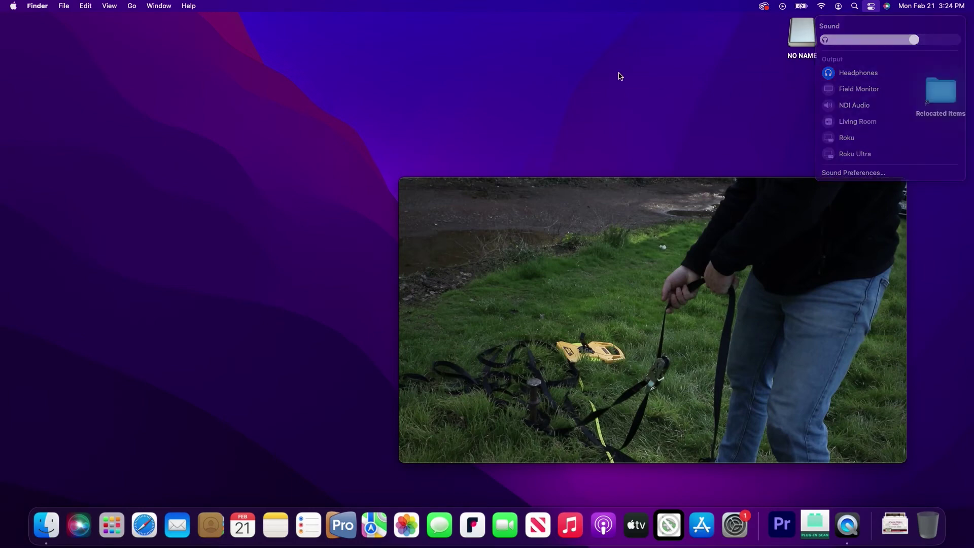